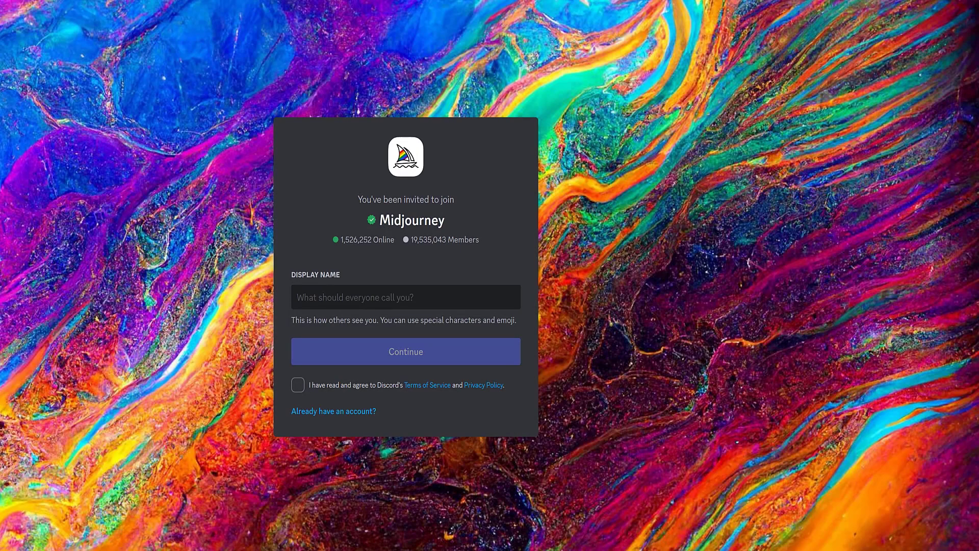
Enter a display name, agree to the terms and join the Midjourney invite
{"action": "type", "text": "Asta"}
{"action": "left_click", "coordinate": [298, 385]}
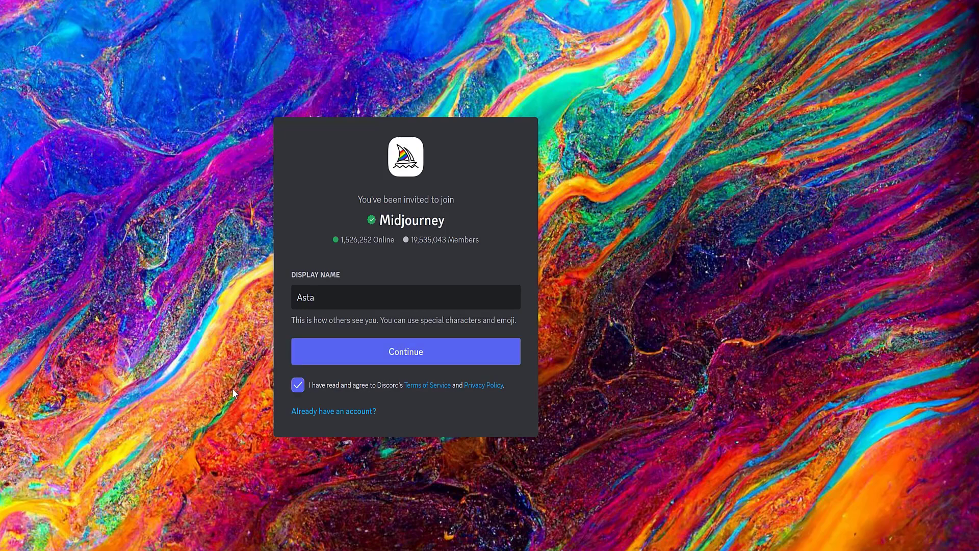
{"action": "left_click", "coordinate": [389, 352]}
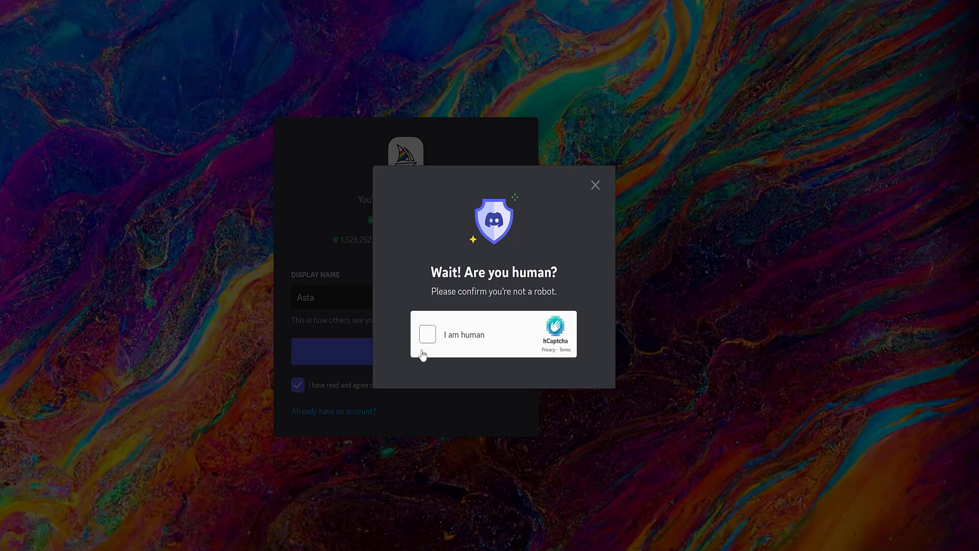
Pass the hCaptcha by picking the animal that doesn't belong among kettles
{"action": "left_click", "coordinate": [428, 335]}
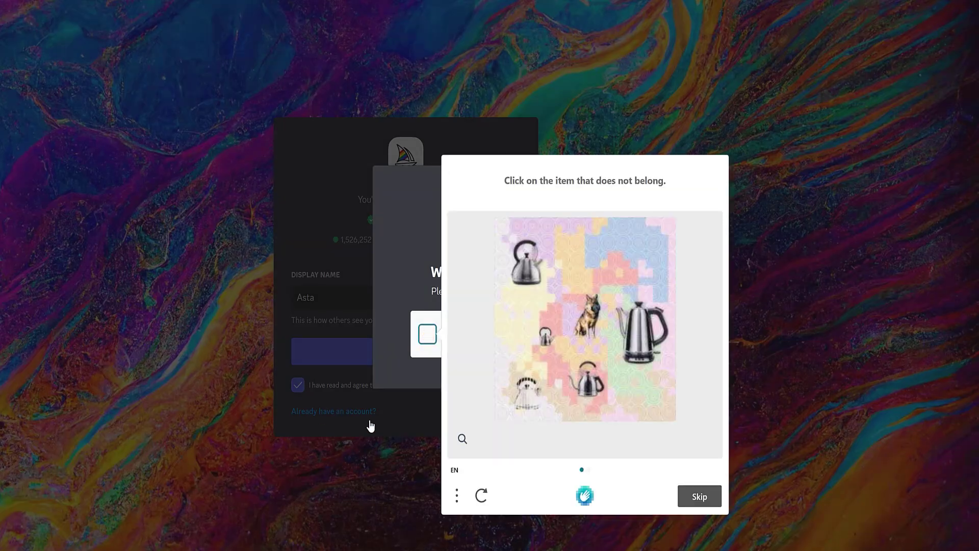
{"action": "left_click", "coordinate": [513, 298]}
{"action": "left_click", "coordinate": [699, 496]}
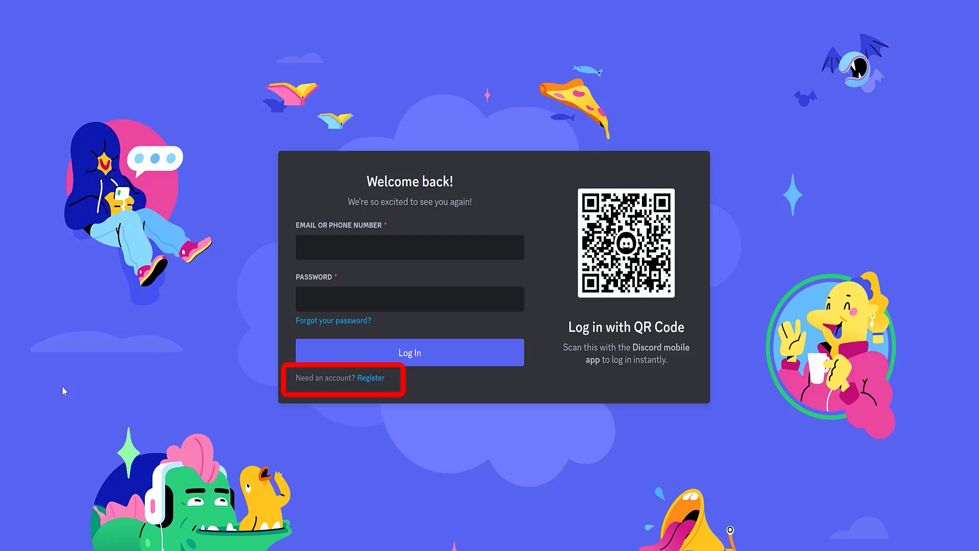
Switch to registration and fill in the email, display name, username and password
{"action": "left_click", "coordinate": [374, 378]}
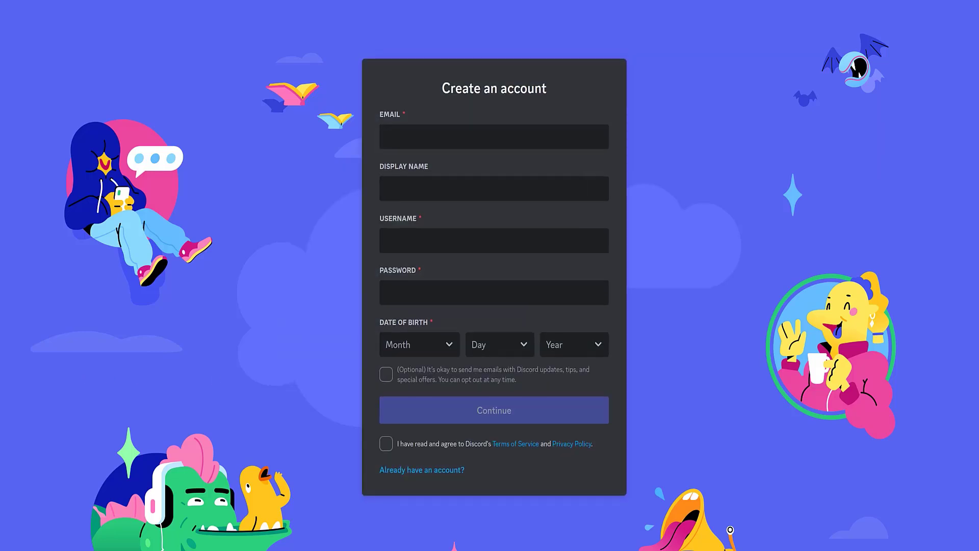
{"action": "key", "text": "ctrl+v"}
{"action": "key", "text": "Tab"}
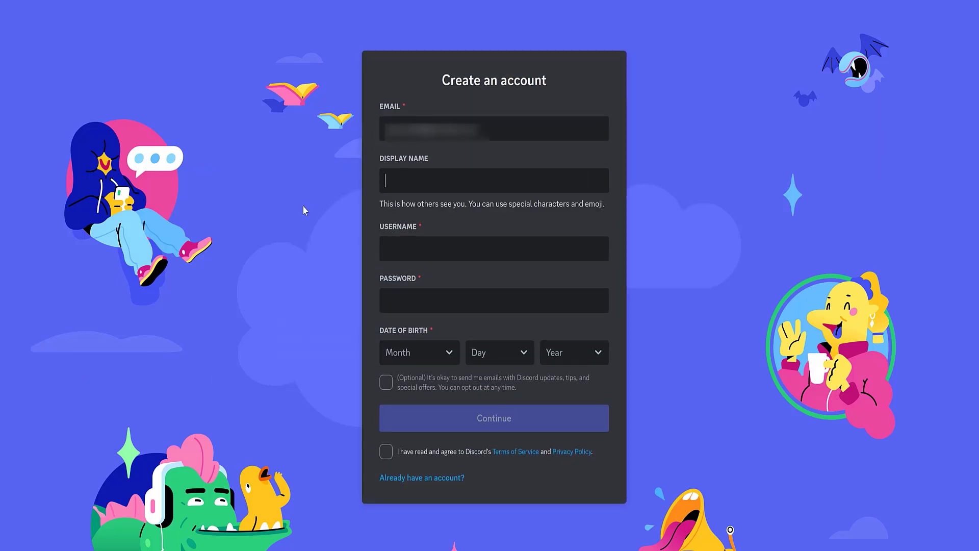
{"action": "type", "text": "Asta"}
{"action": "left_click", "coordinate": [399, 242]}
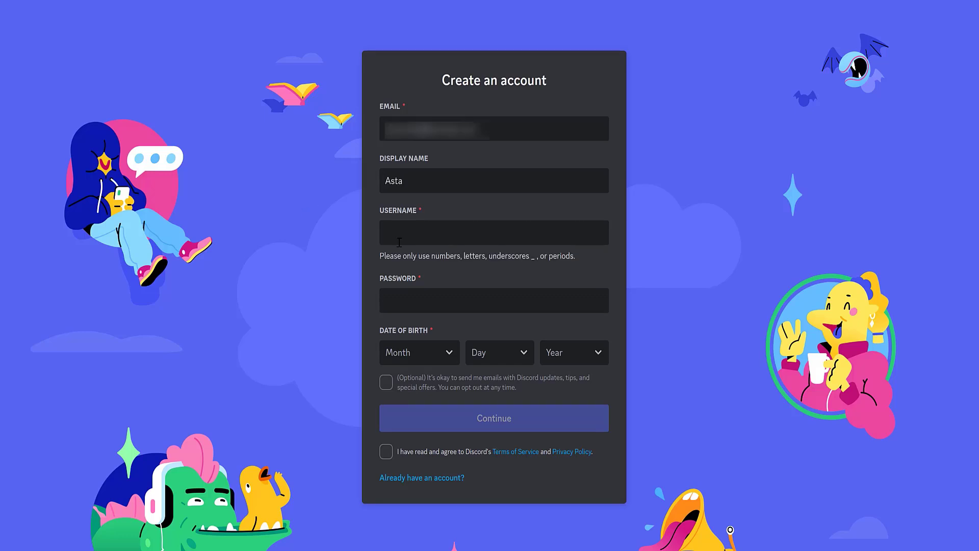
{"action": "type", "text": "asdta24"}
{"action": "key", "text": "Tab"}
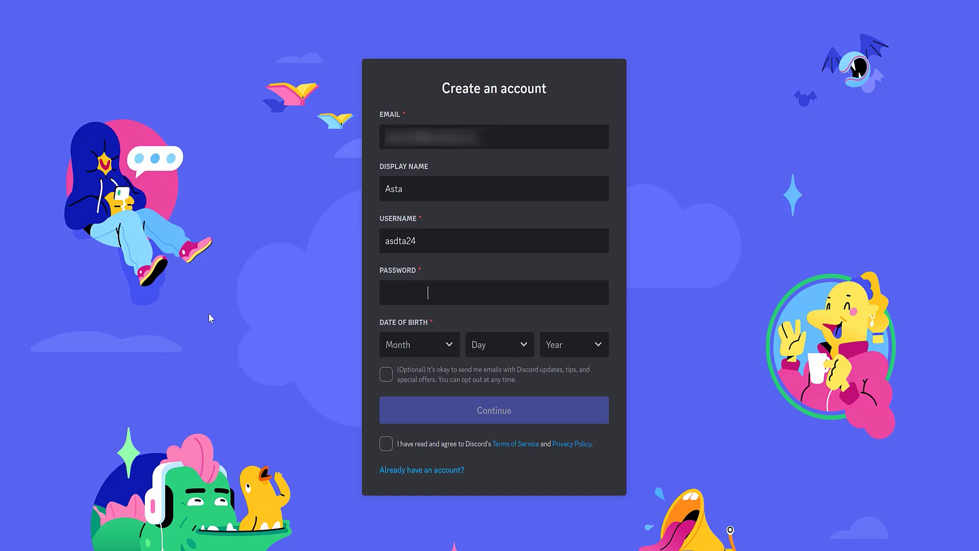
{"action": "type", "text": "********"}
Set the birth date to February 2, 1966, opt into update emails, accept the terms and submit
{"action": "left_click", "coordinate": [450, 346]}
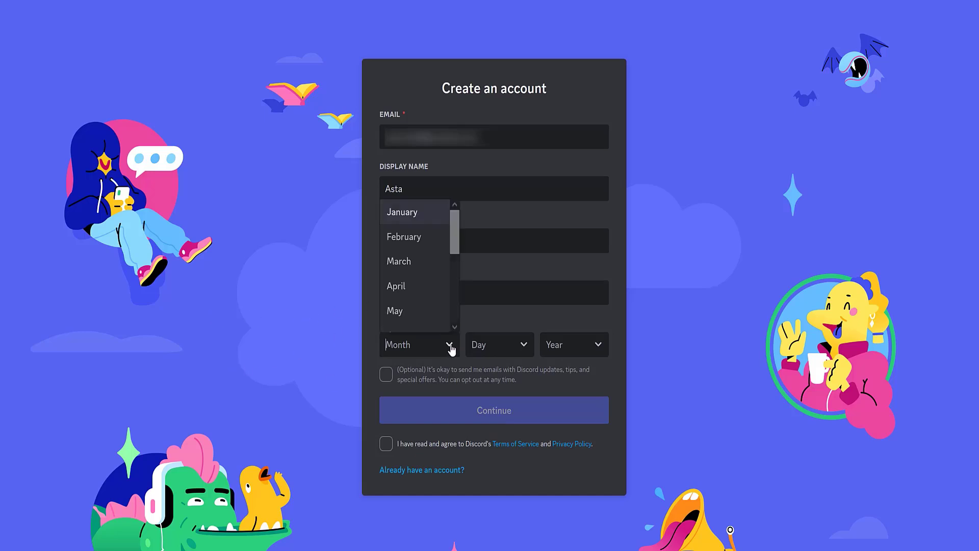
{"action": "left_click", "coordinate": [401, 238]}
{"action": "left_click", "coordinate": [523, 346]}
{"action": "left_click", "coordinate": [497, 237]}
{"action": "left_click", "coordinate": [599, 345]}
{"action": "scroll", "coordinate": [588, 284], "scroll_direction": "down", "scroll_amount": 5}
{"action": "scroll", "coordinate": [588, 283], "scroll_direction": "down", "scroll_amount": 6}
{"action": "left_click", "coordinate": [586, 283]}
{"action": "left_click", "coordinate": [384, 378]}
{"action": "left_click", "coordinate": [386, 444]}
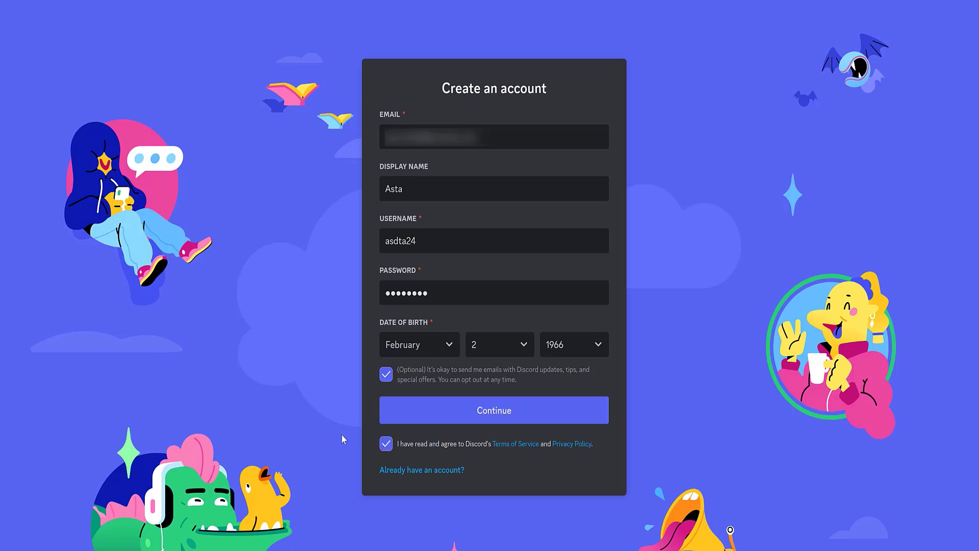
{"action": "left_click", "coordinate": [498, 408]}
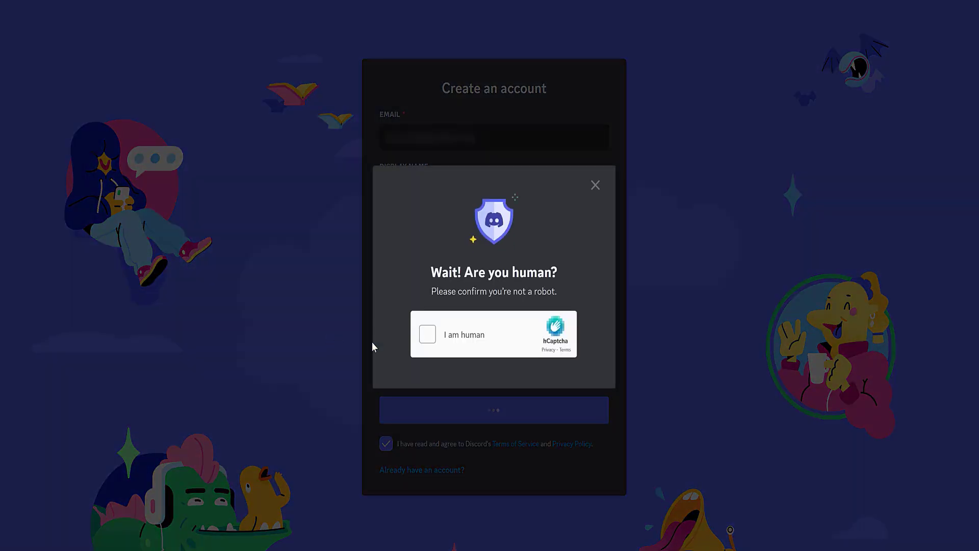
Confirm being human and pick the odd toaster in both hCaptcha images
{"action": "left_click", "coordinate": [428, 334]}
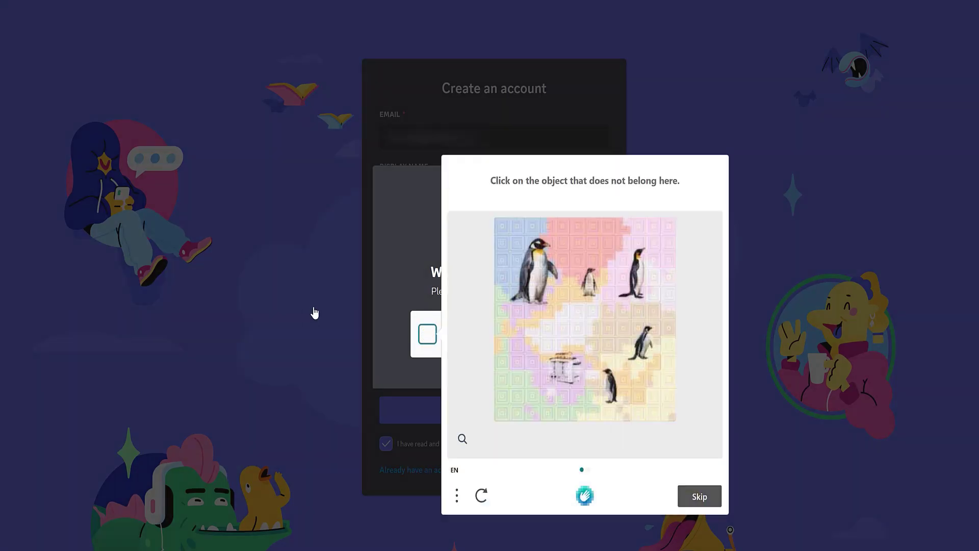
{"action": "left_click", "coordinate": [566, 371]}
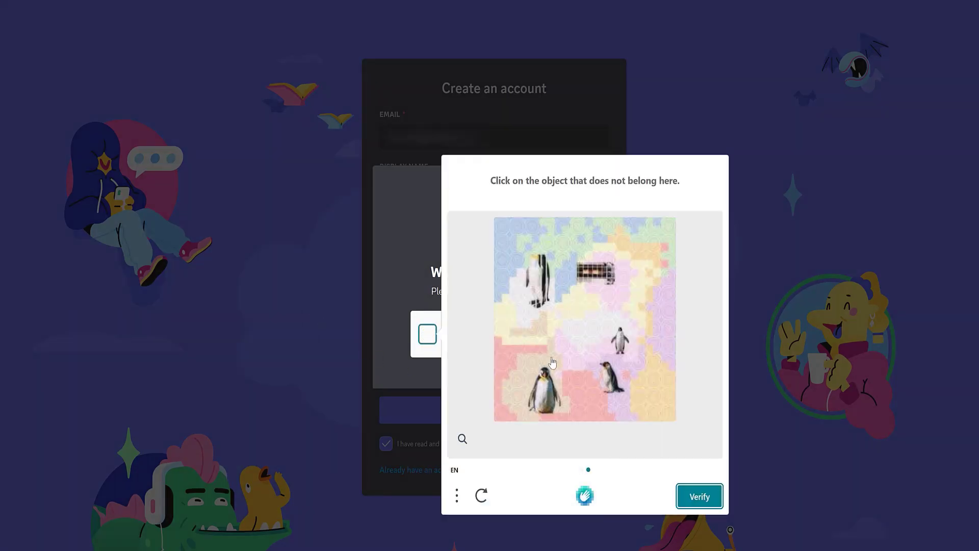
{"action": "left_click", "coordinate": [595, 266]}
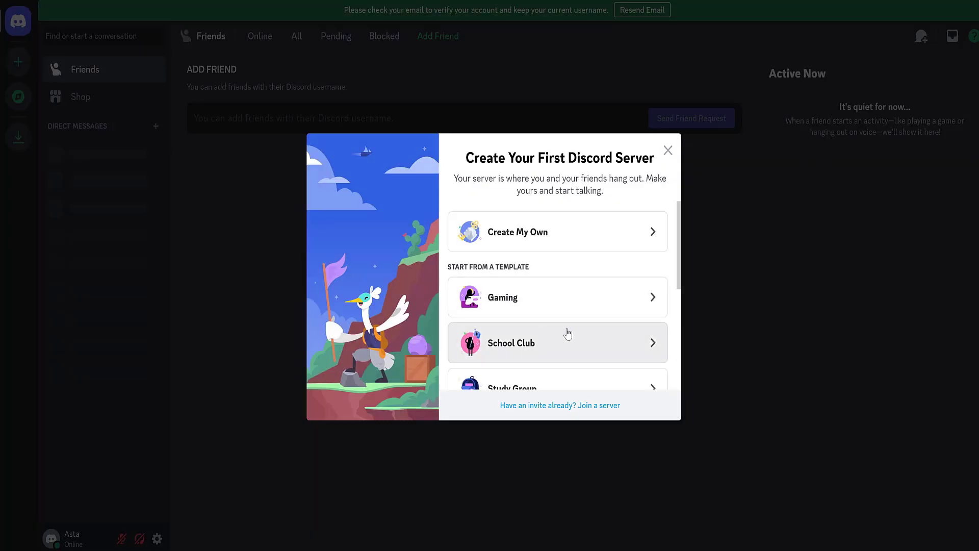
Create a templated server for me and my friends with the suggested name and enter it
{"action": "scroll", "coordinate": [573, 332], "scroll_direction": "down", "scroll_amount": 2}
{"action": "scroll", "coordinate": [573, 332], "scroll_direction": "down", "scroll_amount": 2}
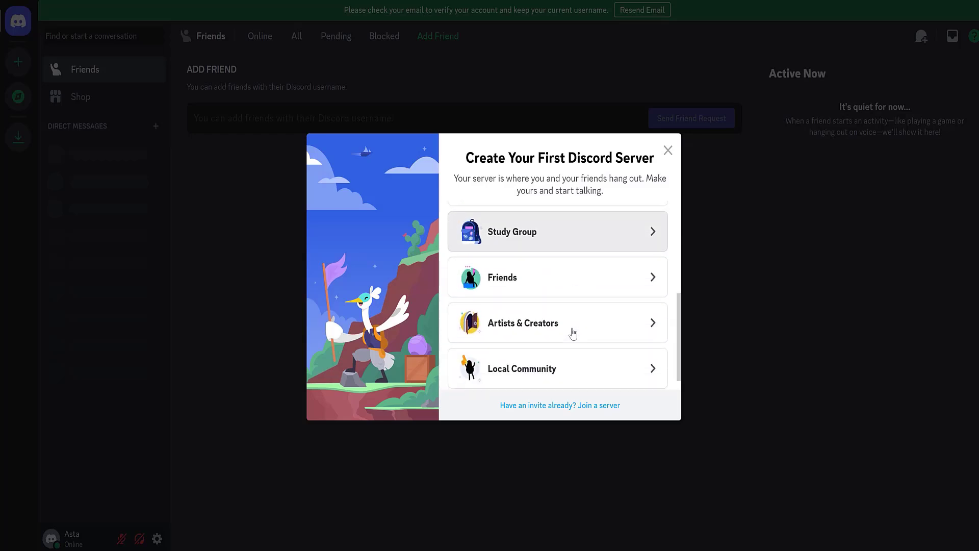
{"action": "scroll", "coordinate": [573, 333], "scroll_direction": "down", "scroll_amount": 1}
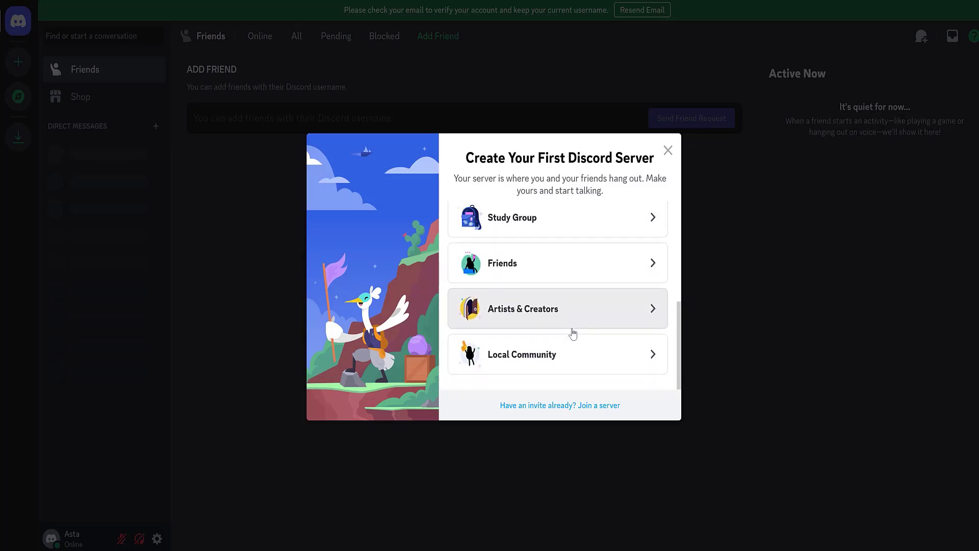
{"action": "left_click", "coordinate": [572, 331]}
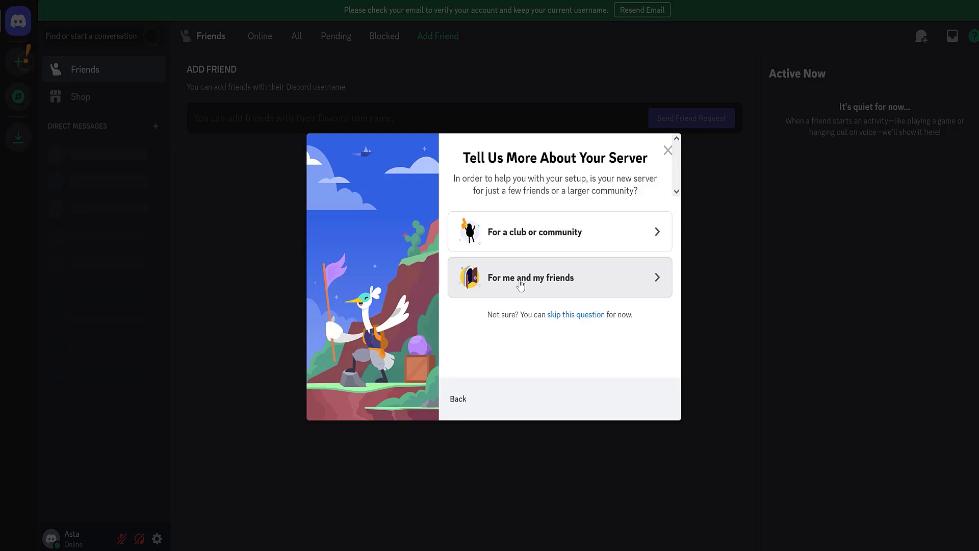
{"action": "left_click", "coordinate": [520, 285]}
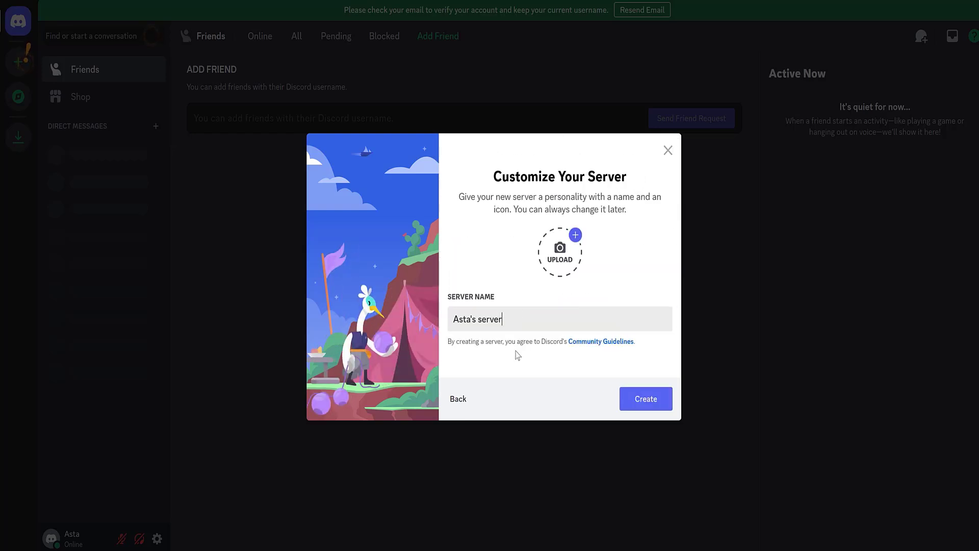
{"action": "left_click", "coordinate": [648, 403]}
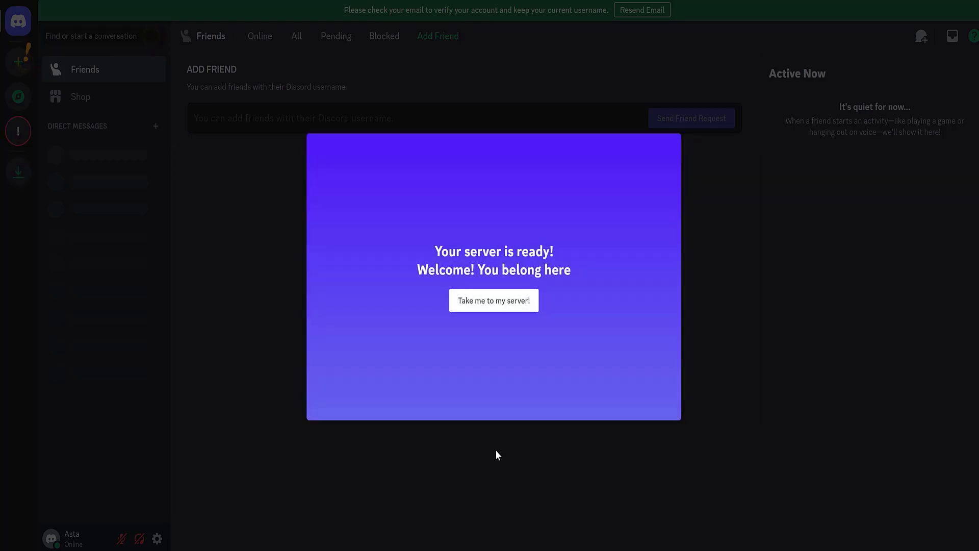
{"action": "left_click", "coordinate": [493, 301]}
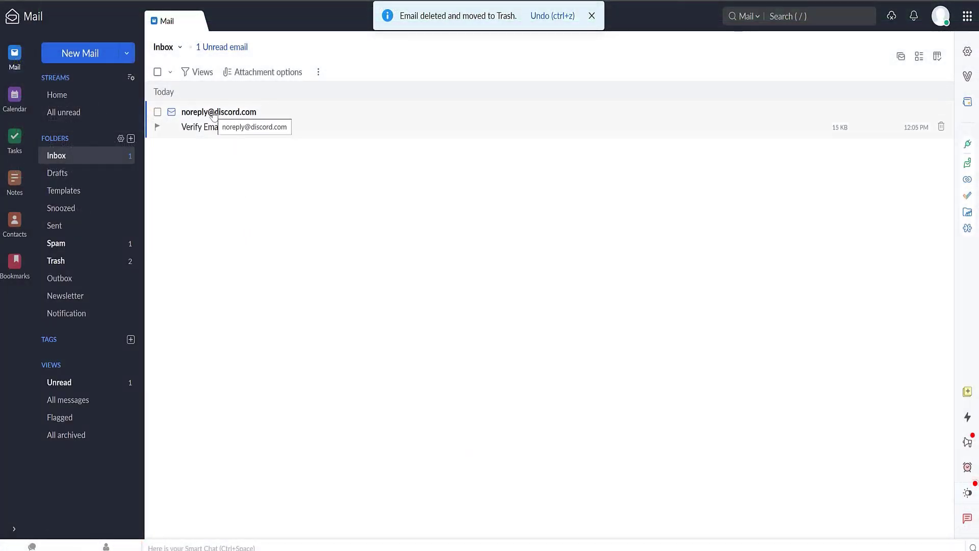
{"action": "left_click", "coordinate": [213, 115]}
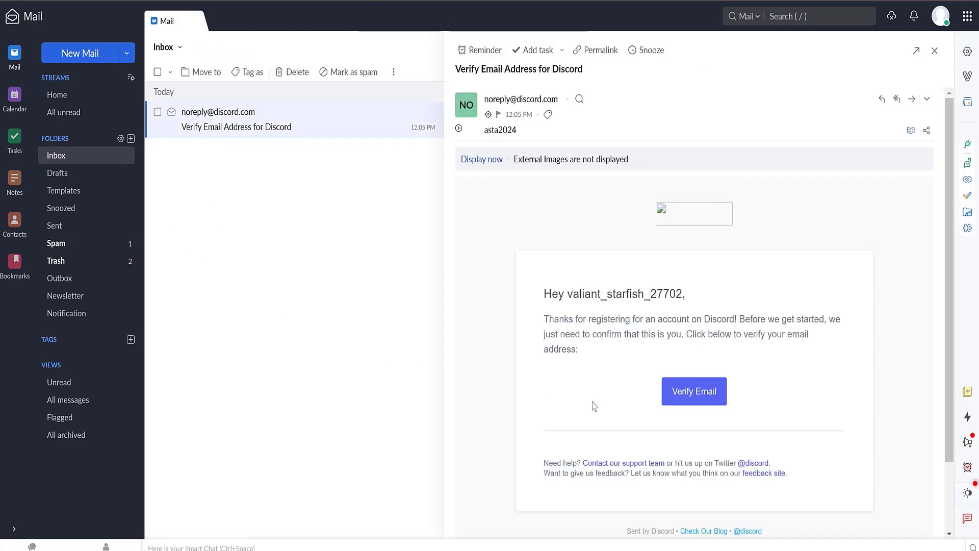
{"action": "left_click", "coordinate": [695, 396]}
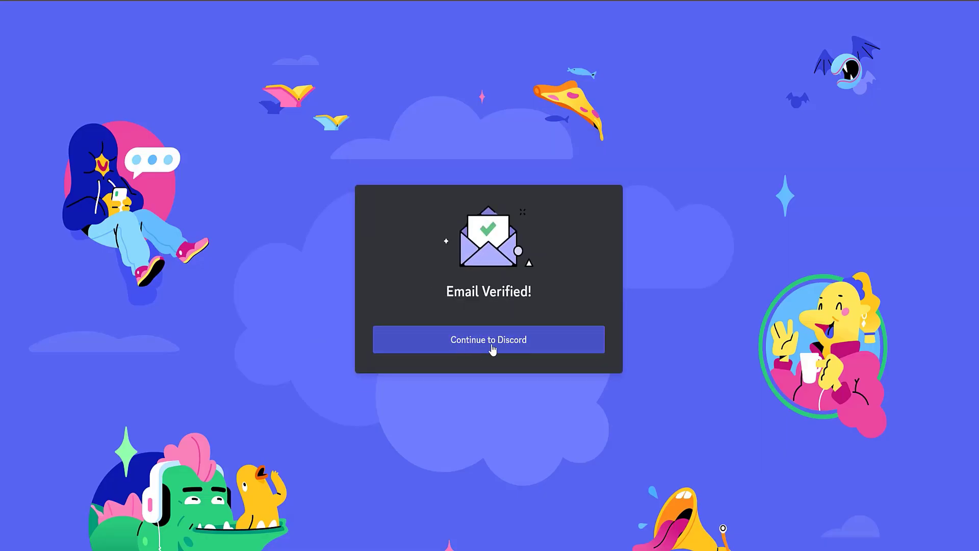
Continue into Discord, open the Midjourney server and scroll through #newbies-44's image grids
{"action": "left_click", "coordinate": [491, 347]}
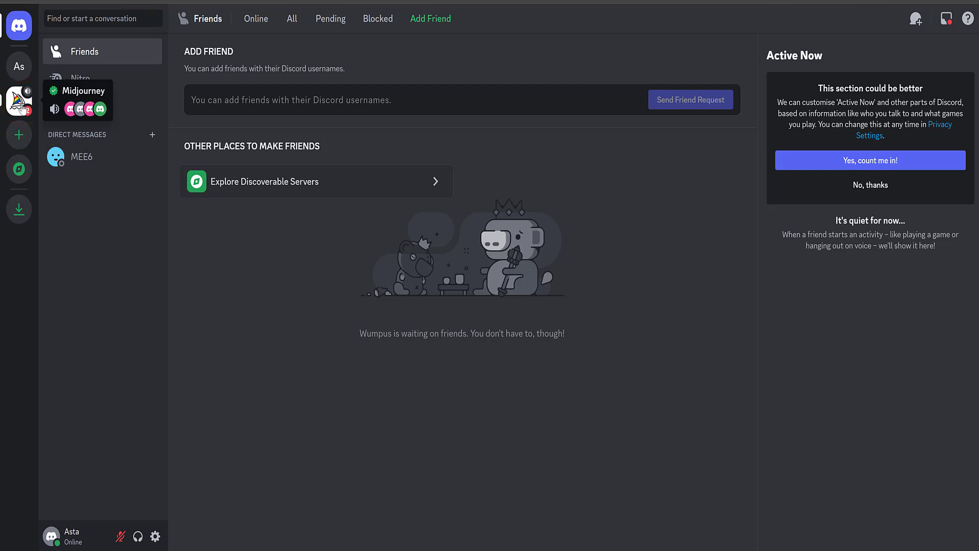
{"action": "left_click", "coordinate": [23, 107]}
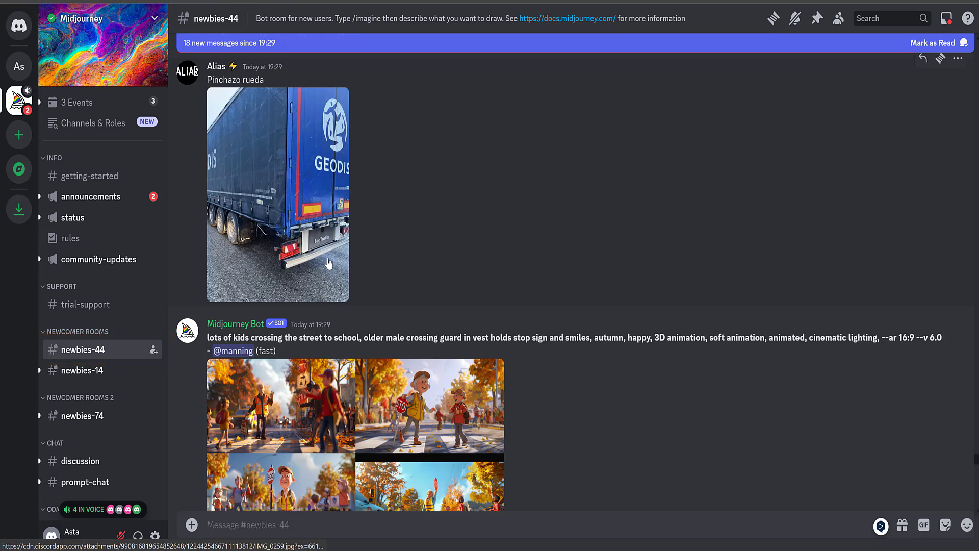
{"action": "scroll", "coordinate": [329, 263], "scroll_direction": "down", "scroll_amount": 7}
{"action": "scroll", "coordinate": [328, 261], "scroll_direction": "down", "scroll_amount": 4}
{"action": "scroll", "coordinate": [329, 263], "scroll_direction": "down", "scroll_amount": 3}
{"action": "scroll", "coordinate": [329, 262], "scroll_direction": "down", "scroll_amount": 3}
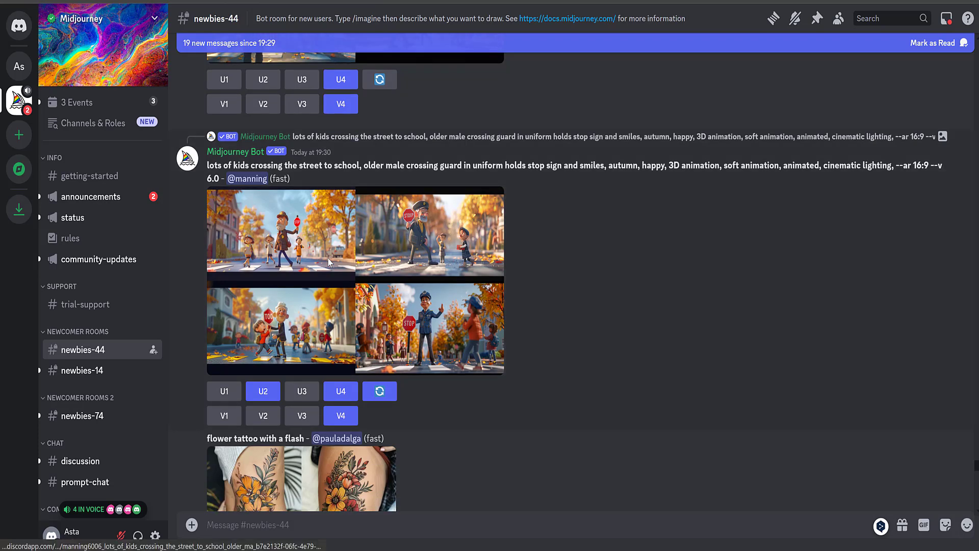
{"action": "scroll", "coordinate": [329, 263], "scroll_direction": "down", "scroll_amount": 4}
{"action": "scroll", "coordinate": [329, 263], "scroll_direction": "down", "scroll_amount": 4}
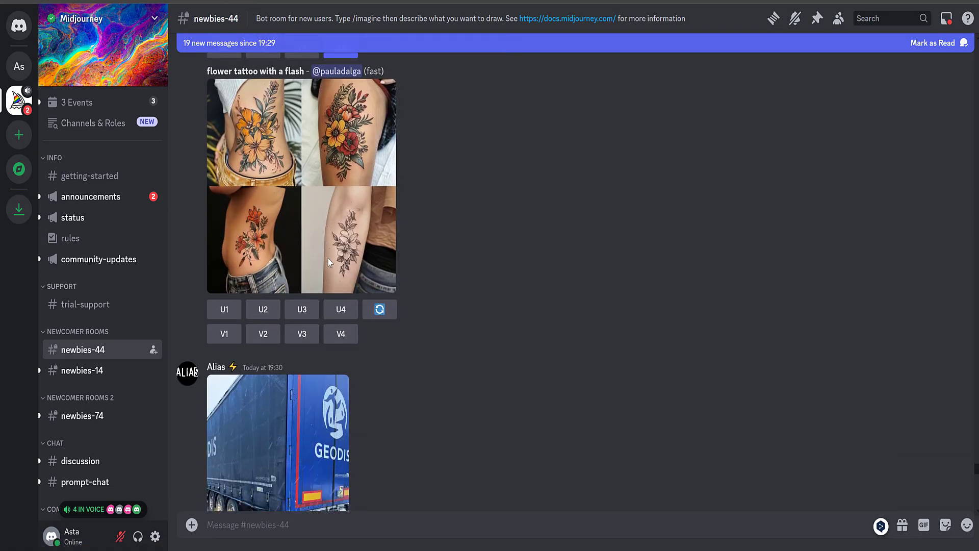
{"action": "scroll", "coordinate": [329, 262], "scroll_direction": "down", "scroll_amount": 3}
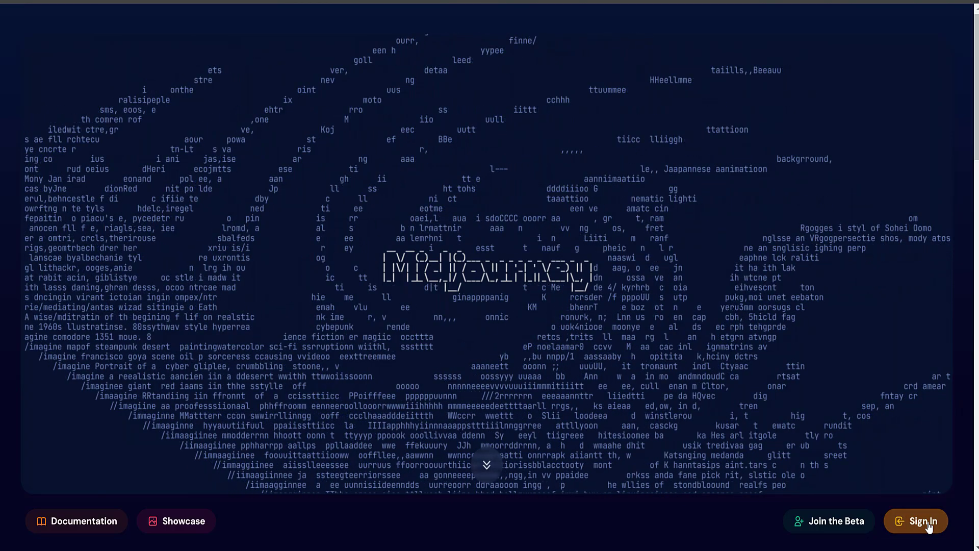
Sign in to midjourney.com via Discord and authorise Midjourney Bot access
{"action": "left_click", "coordinate": [922, 521]}
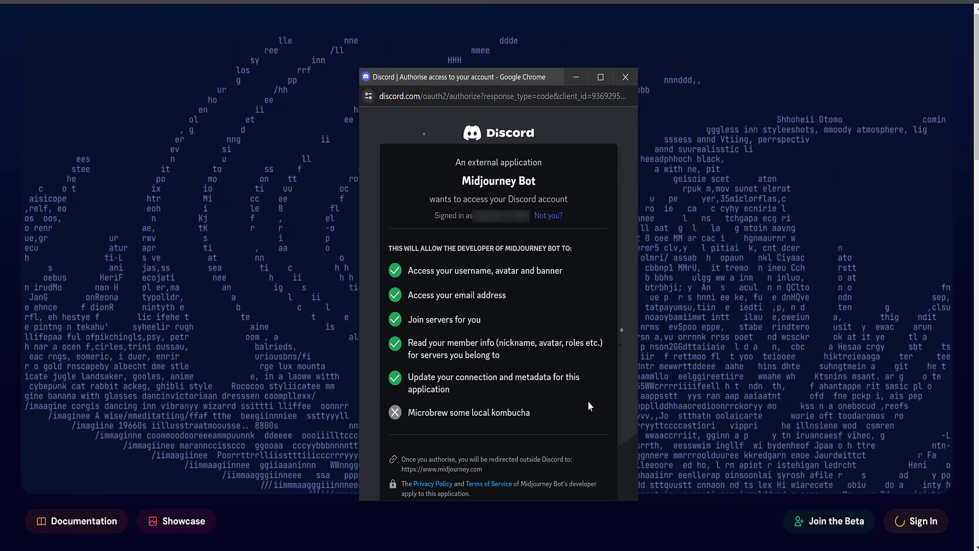
{"action": "scroll", "coordinate": [589, 402], "scroll_direction": "down", "scroll_amount": 2}
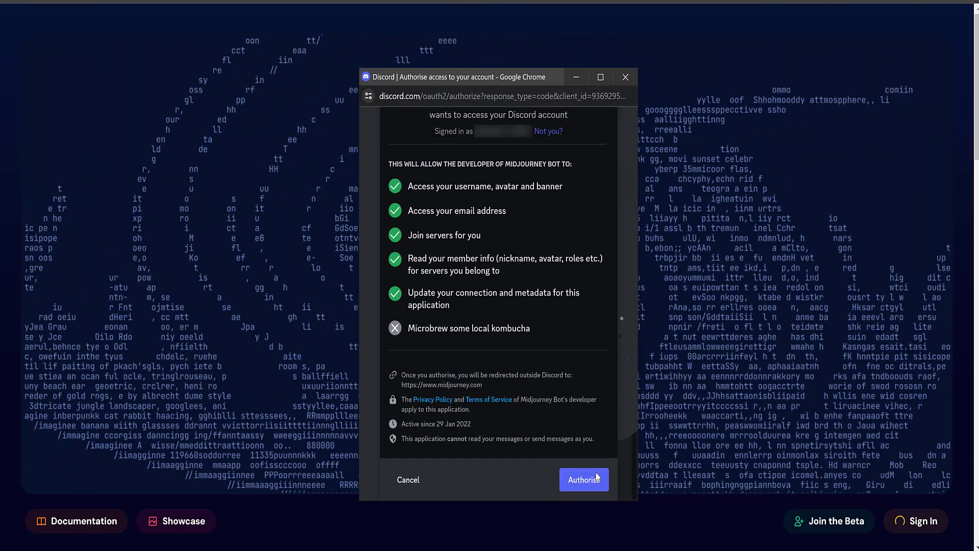
{"action": "left_click", "coordinate": [584, 482]}
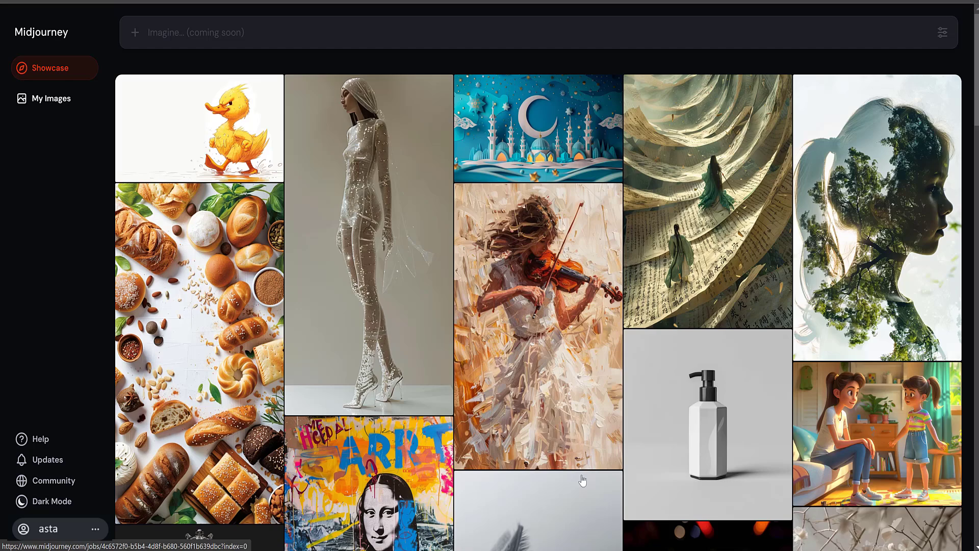
Scroll the Showcase gallery and open the account menu at the bottom-left
{"action": "scroll", "coordinate": [583, 480], "scroll_direction": "down", "scroll_amount": 10}
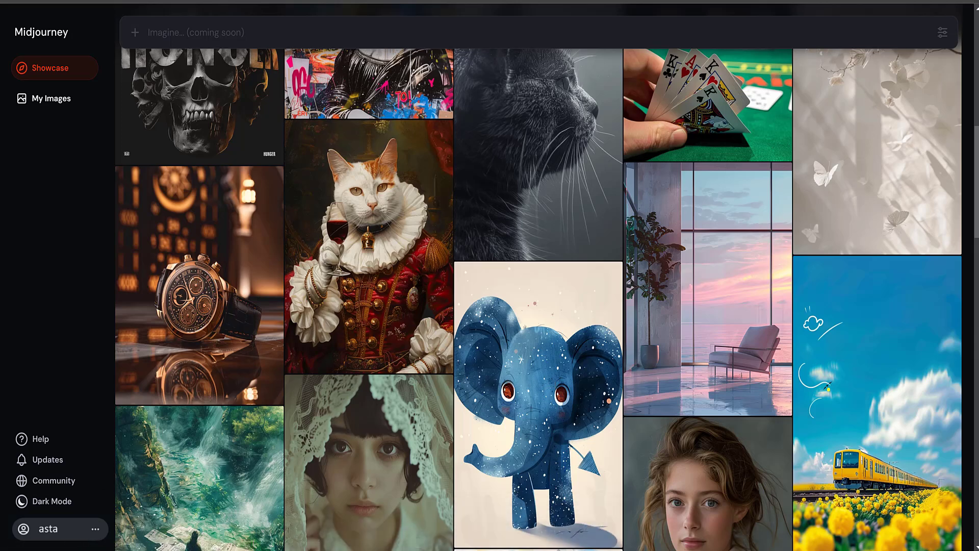
{"action": "left_click", "coordinate": [94, 528]}
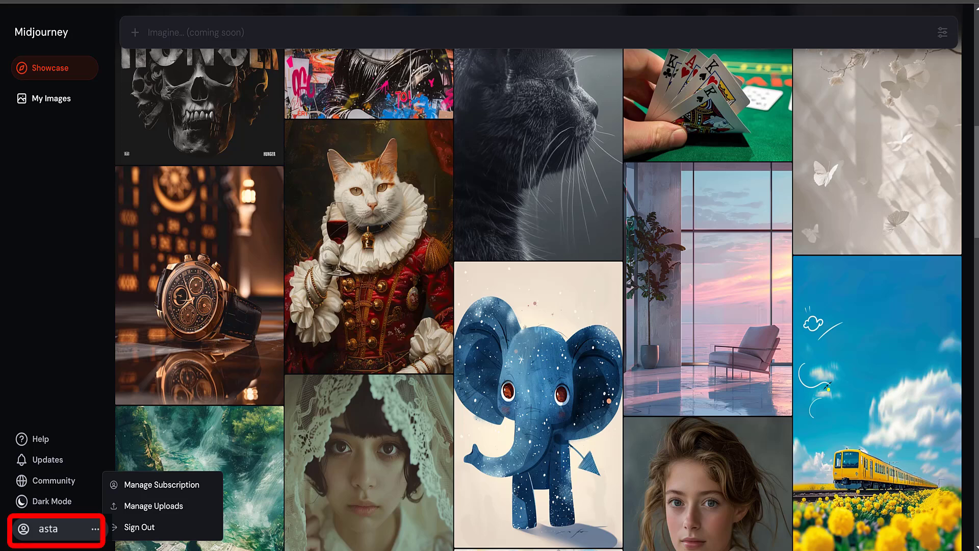
In Manage Subscription, switch to monthly billing and subscribe to the $10 Basic Plan
{"action": "left_click", "coordinate": [153, 486]}
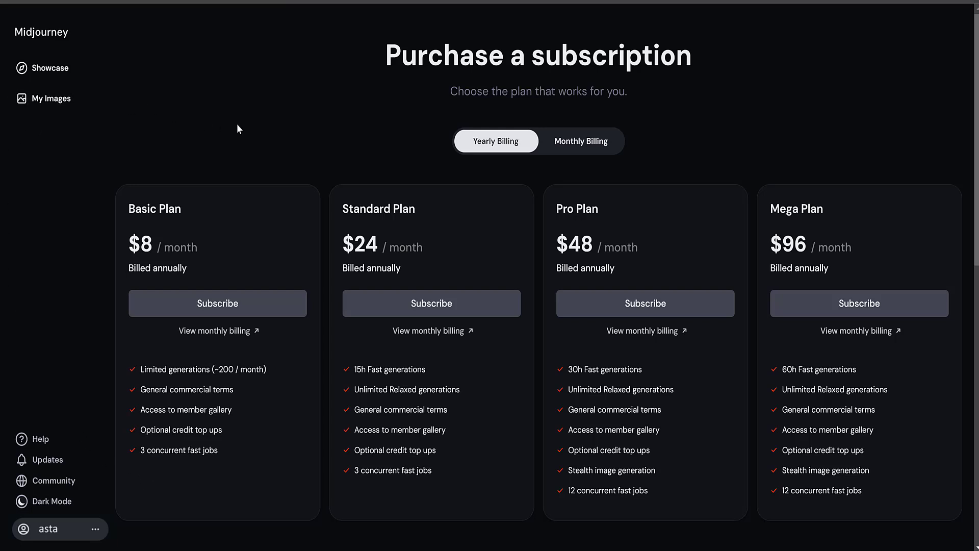
{"action": "left_click", "coordinate": [600, 144]}
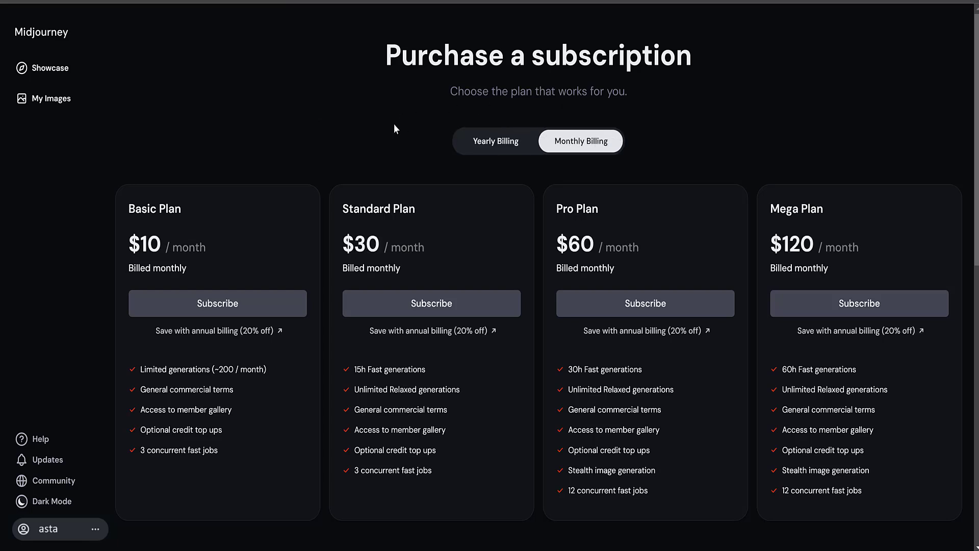
{"action": "left_click", "coordinate": [217, 305]}
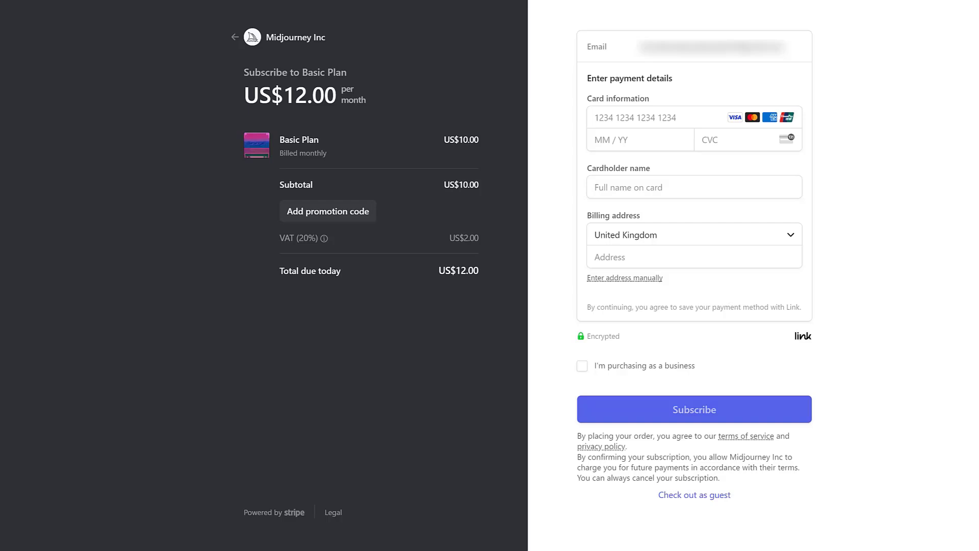
Enter the payment card number, expiry date and CVC
{"action": "left_click", "coordinate": [611, 119]}
{"action": "key", "text": "ctrl+v"}
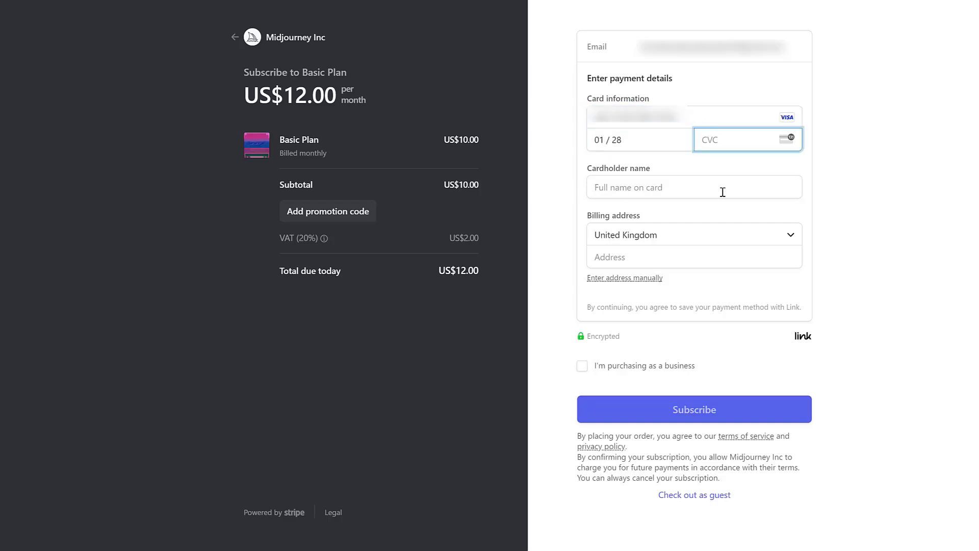
Fill in the cardholder name and UK billing address, then submit the US$12.00 subscription
{"action": "left_click", "coordinate": [723, 191]}
{"action": "key", "text": "ctrl+v"}
{"action": "key", "text": "Tab"}
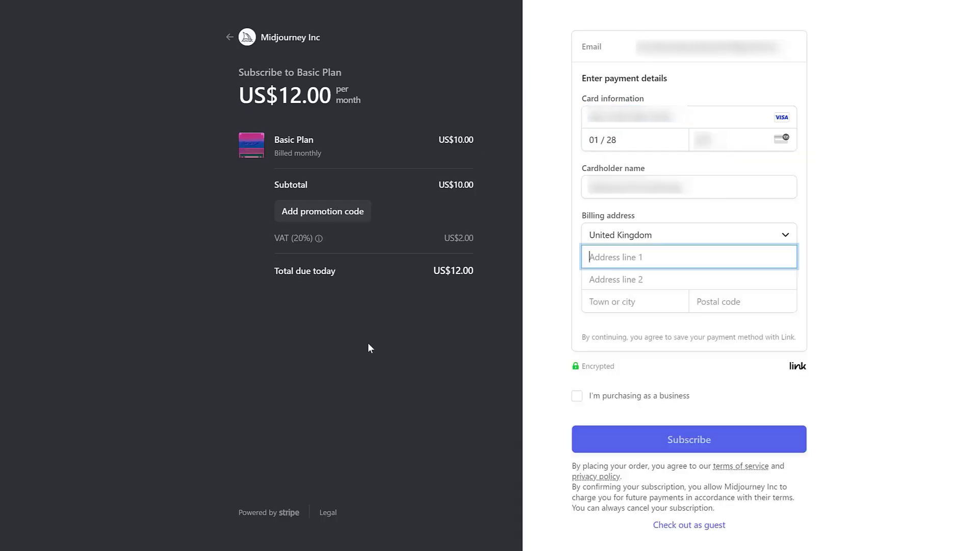
{"action": "key", "text": "ctrl+v"}
{"action": "key", "text": "Tab"}
{"action": "key", "text": "Tab"}
{"action": "key", "text": "ctrl+v"}
{"action": "key", "text": "Tab"}
{"action": "key", "text": "ctrl+v"}
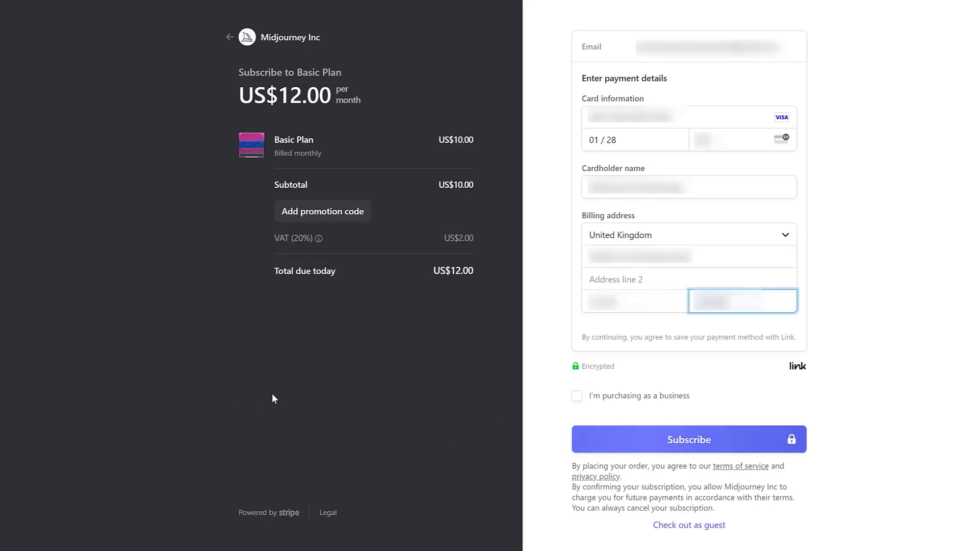
{"action": "left_click", "coordinate": [694, 443]}
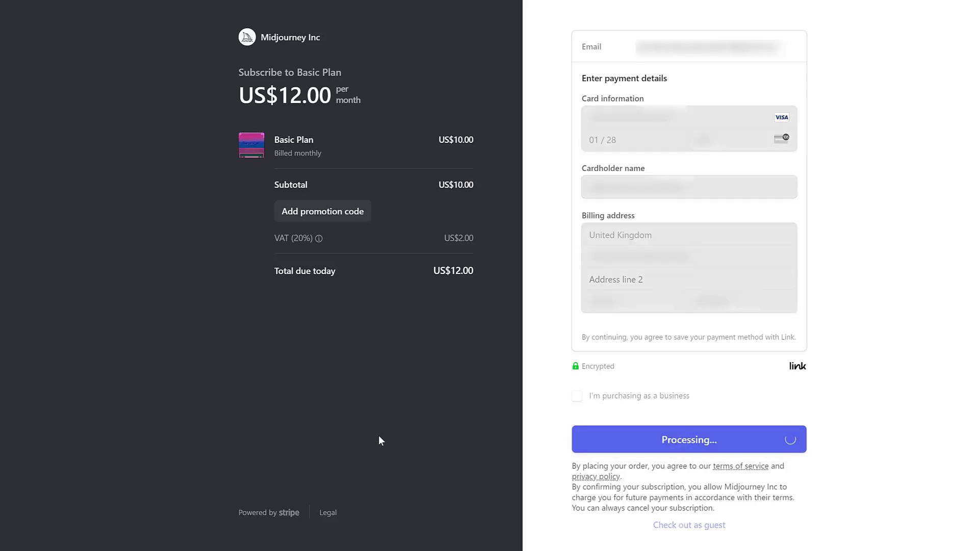